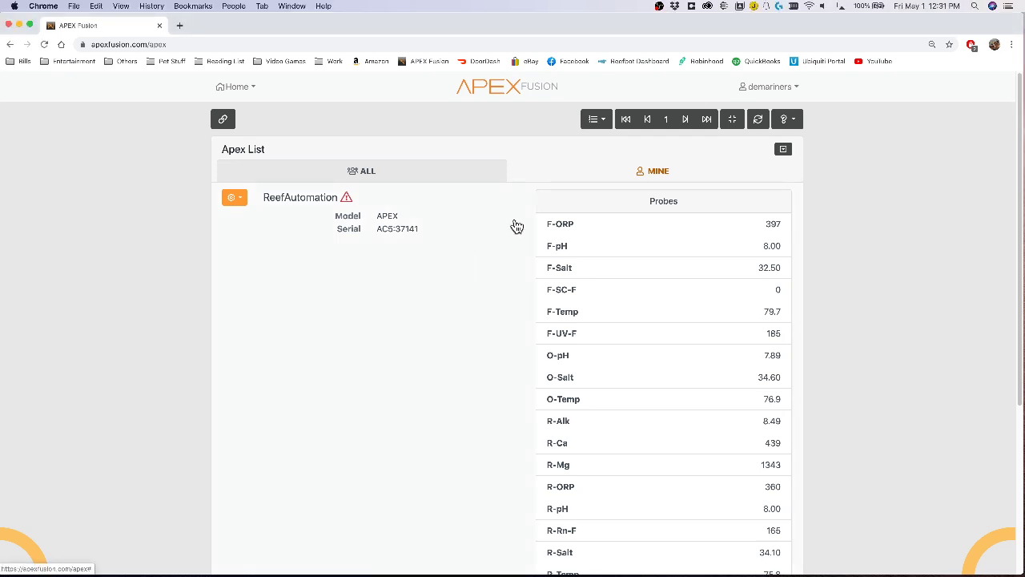
Open the account settings and view which Apex is selected for use with Alexa.
click(770, 89)
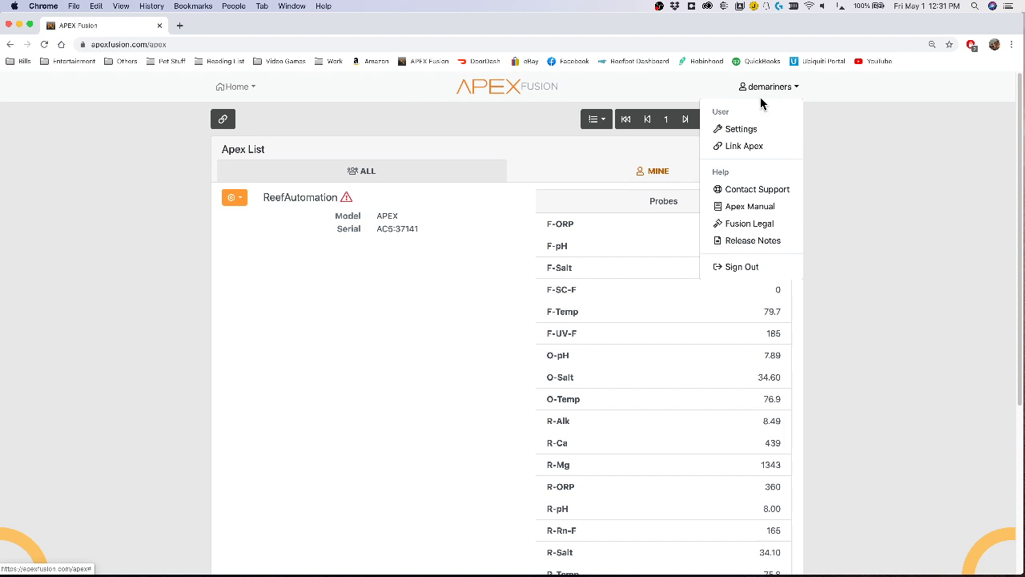
click(742, 130)
click(316, 216)
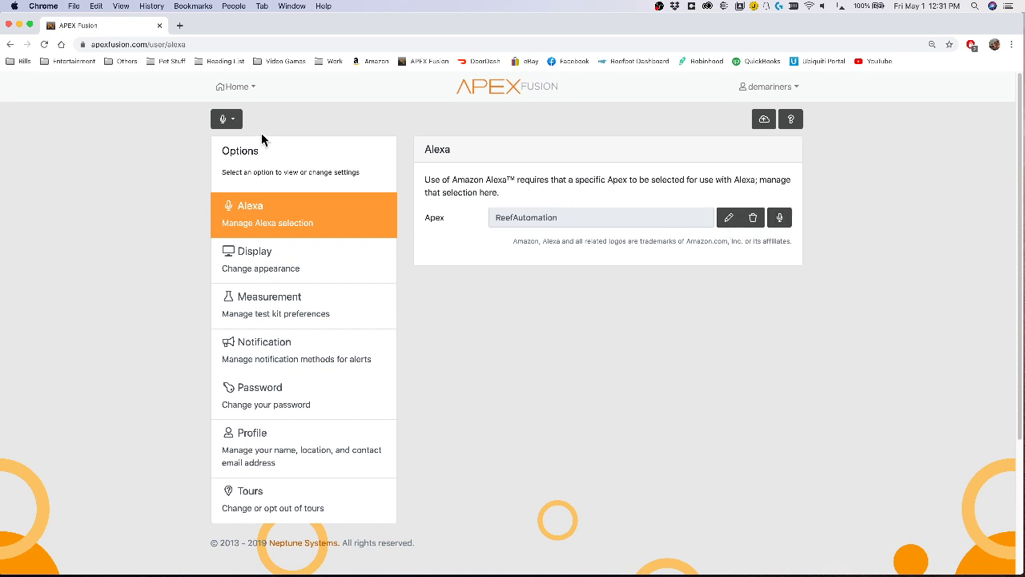
Open the ReefAutomation dashboard and go to its Voice configuration page.
click(237, 88)
click(244, 112)
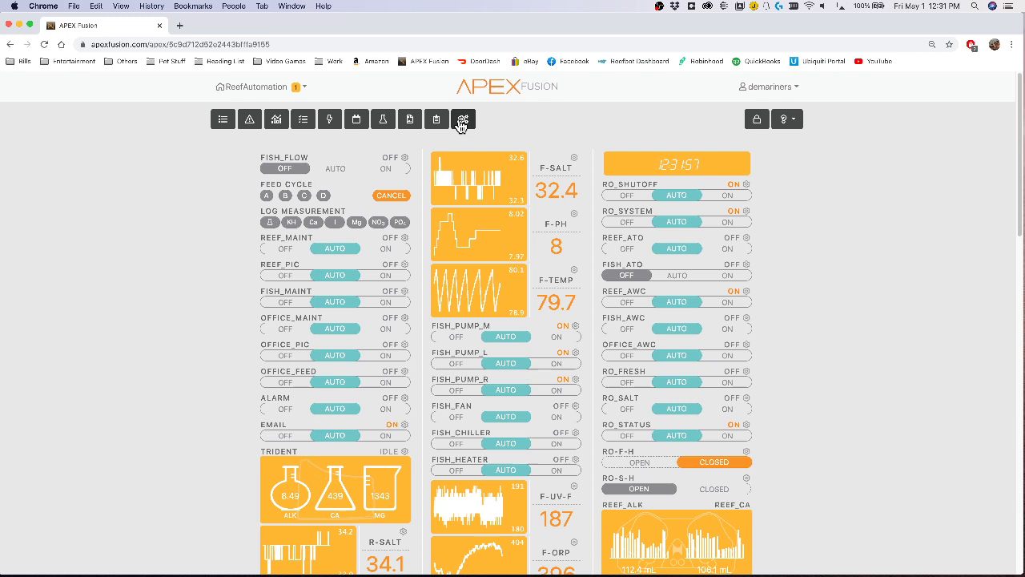
click(462, 121)
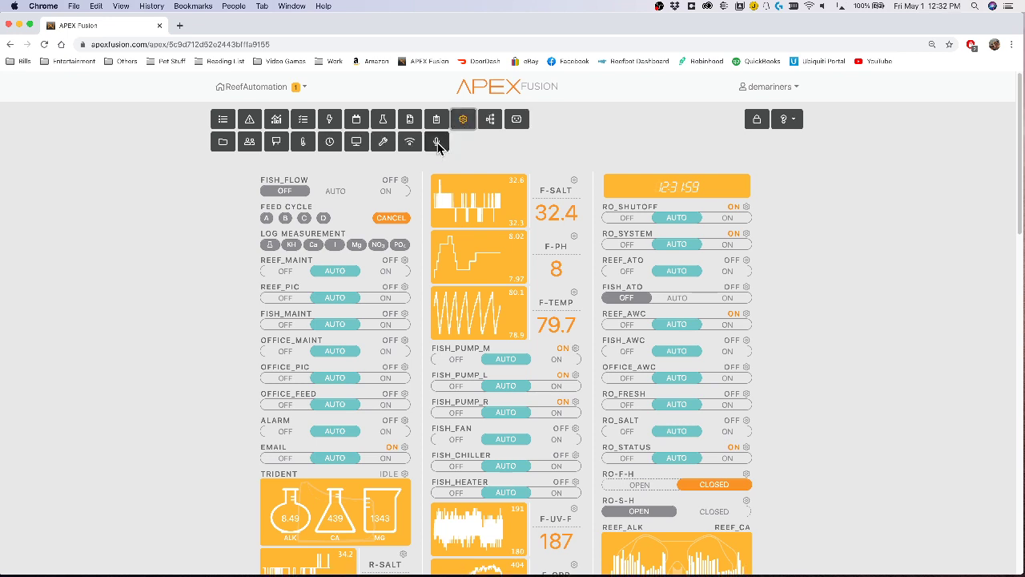
click(437, 143)
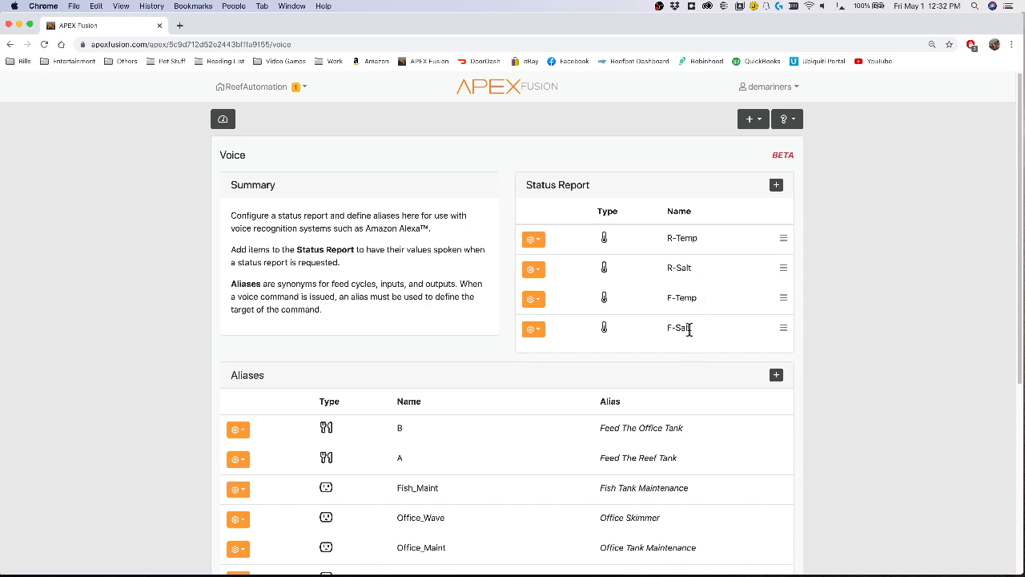
Review the inputs and item types available for a new status report item, cancel it, and check the R-Temp item's options.
mouse_move(783, 297)
mouse_down()
mouse_move(784, 328)
mouse_move(790, 259)
mouse_move(778, 313)
mouse_move(781, 292)
mouse_up()
click(776, 185)
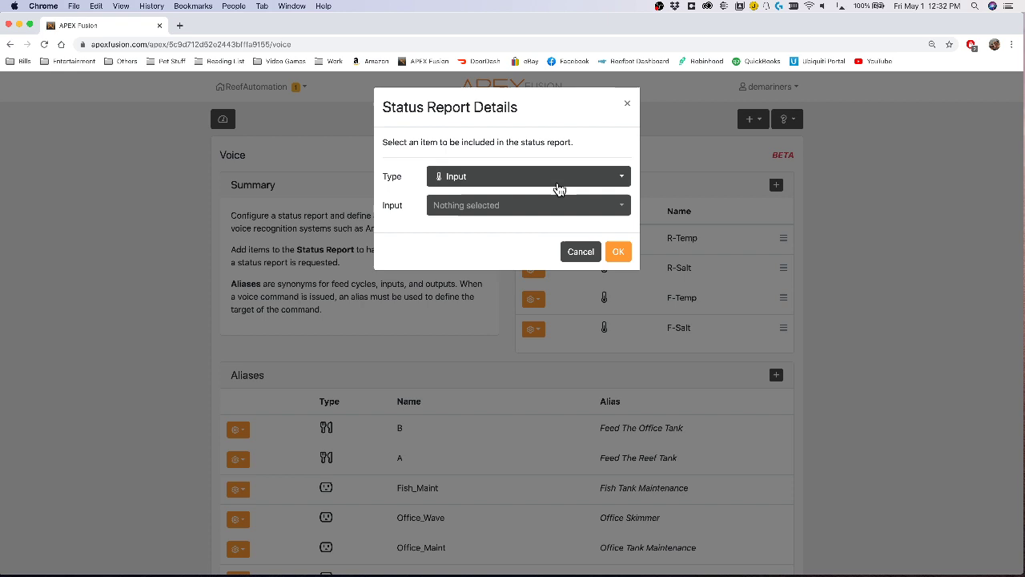
click(477, 207)
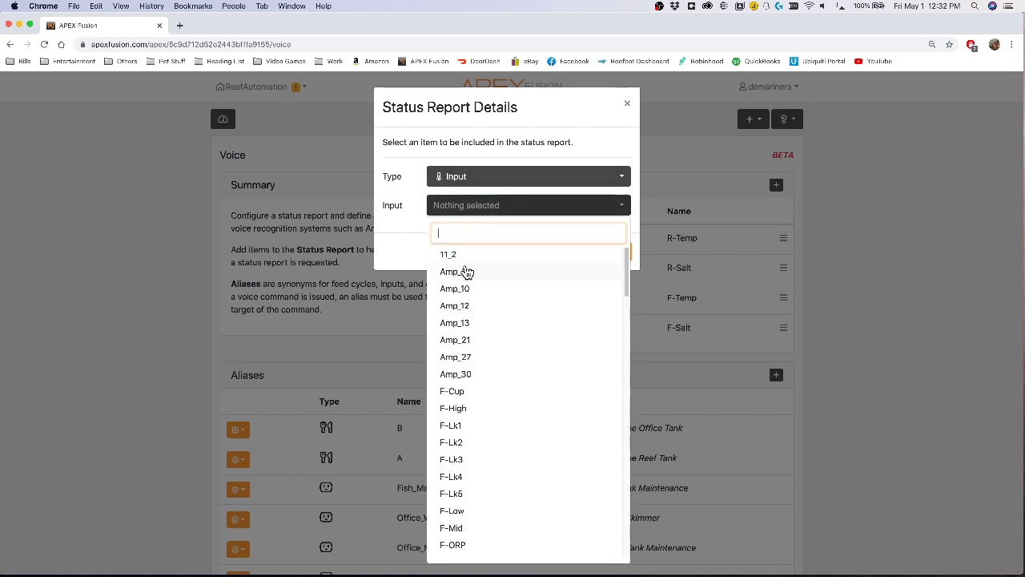
scroll(495, 497, down, 15)
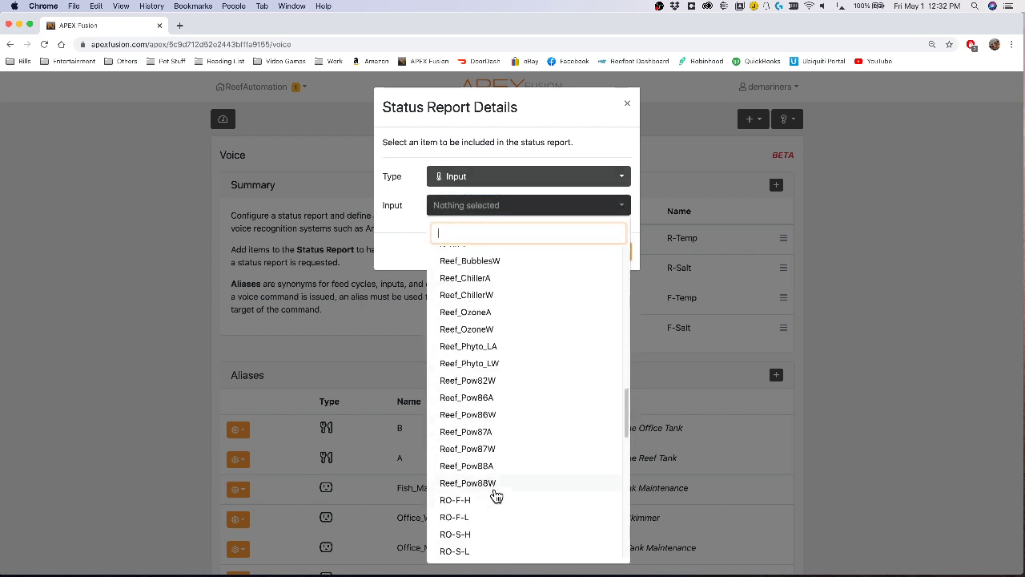
scroll(500, 438, down, 3)
scroll(494, 470, up, 10)
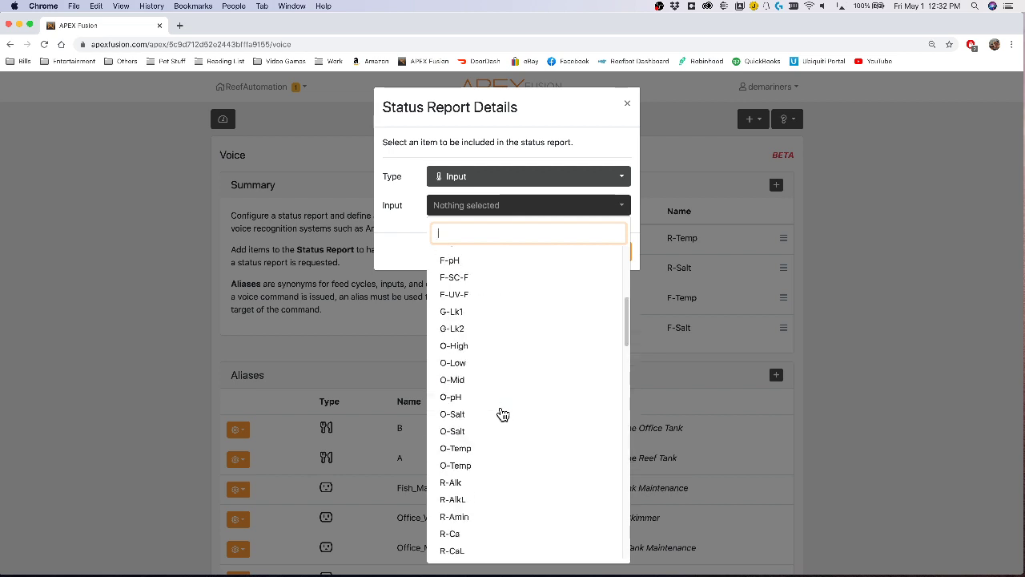
scroll(502, 413, down, 5)
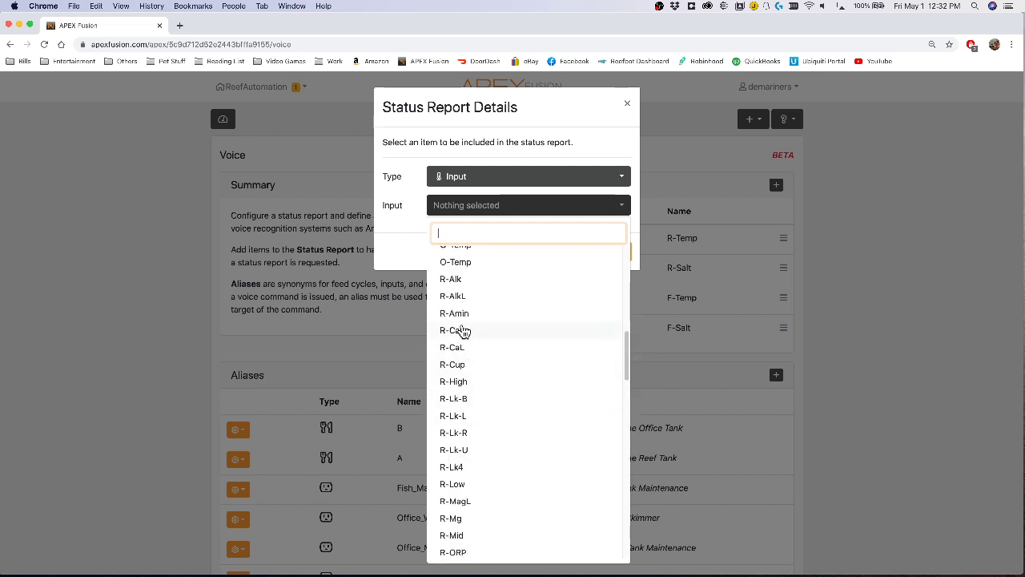
click(411, 238)
click(601, 178)
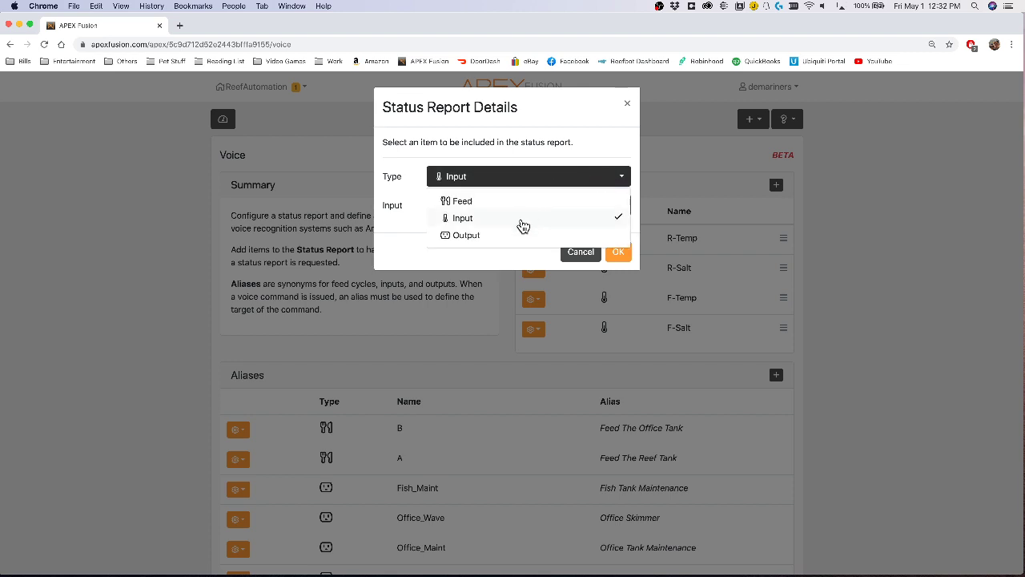
click(398, 237)
click(581, 251)
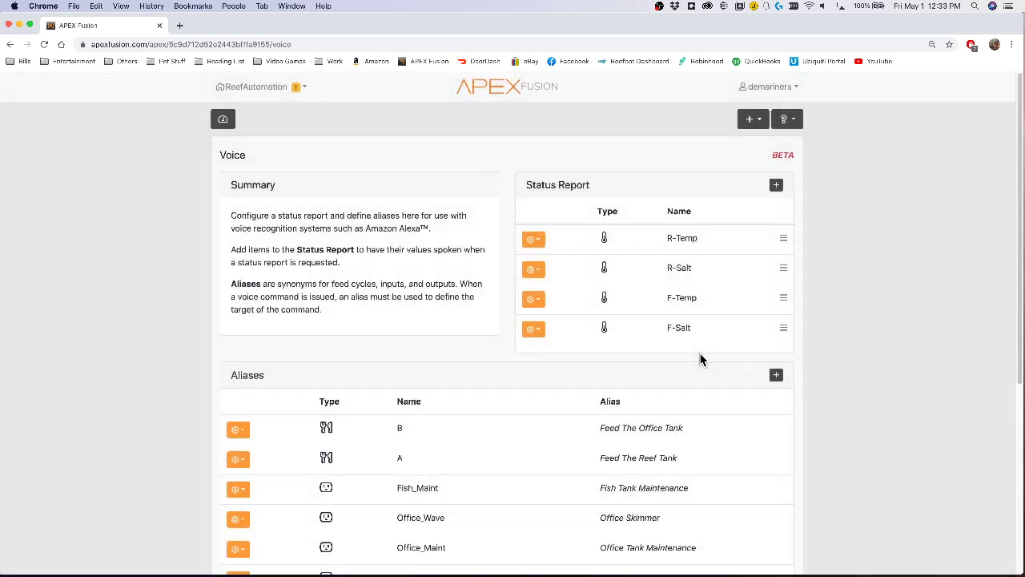
click(533, 240)
click(533, 240)
Draft a new alias "Feed Fish Tank" for feed cycle C and clear the alias text again.
scroll(886, 320, down, 5)
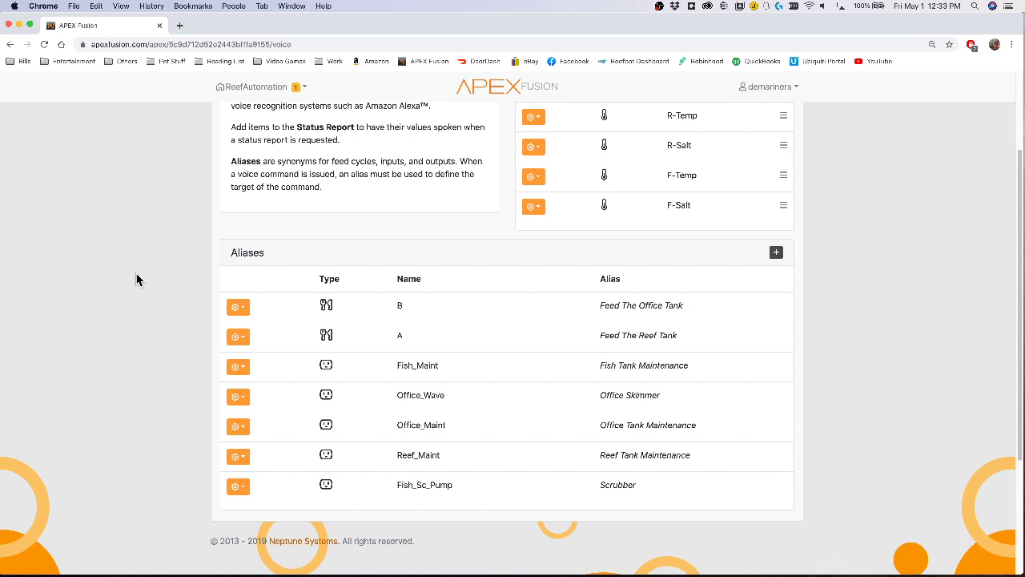
click(776, 253)
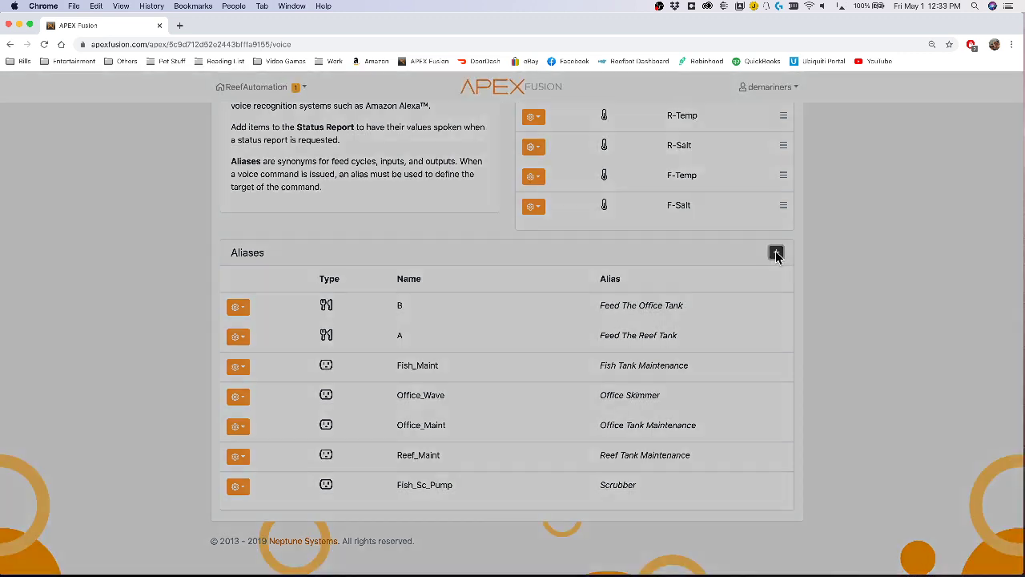
click(494, 205)
click(472, 231)
click(507, 242)
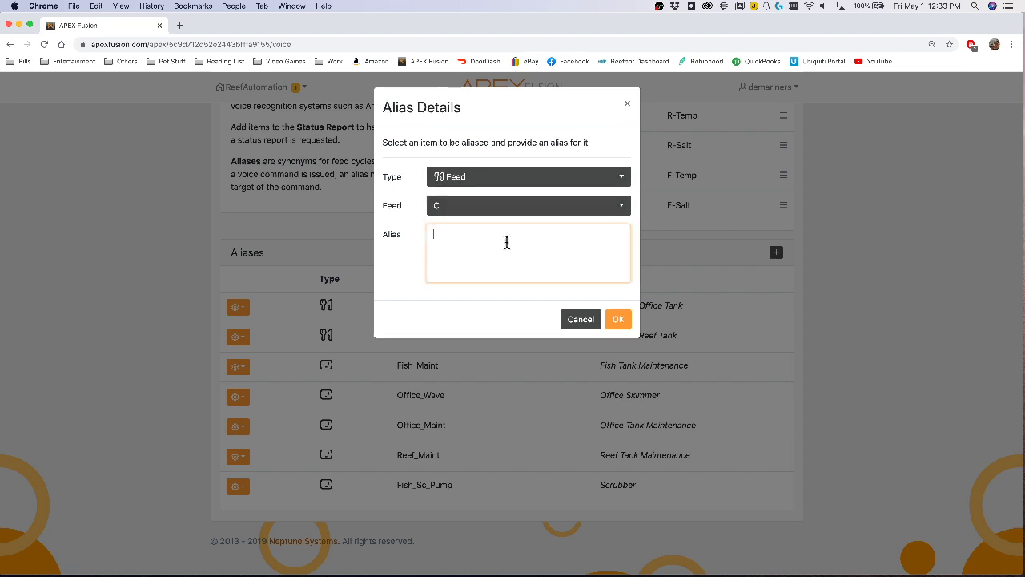
text(Feed Fish Tank)
key(BackSpace)
key(BackSpace)
text(k)
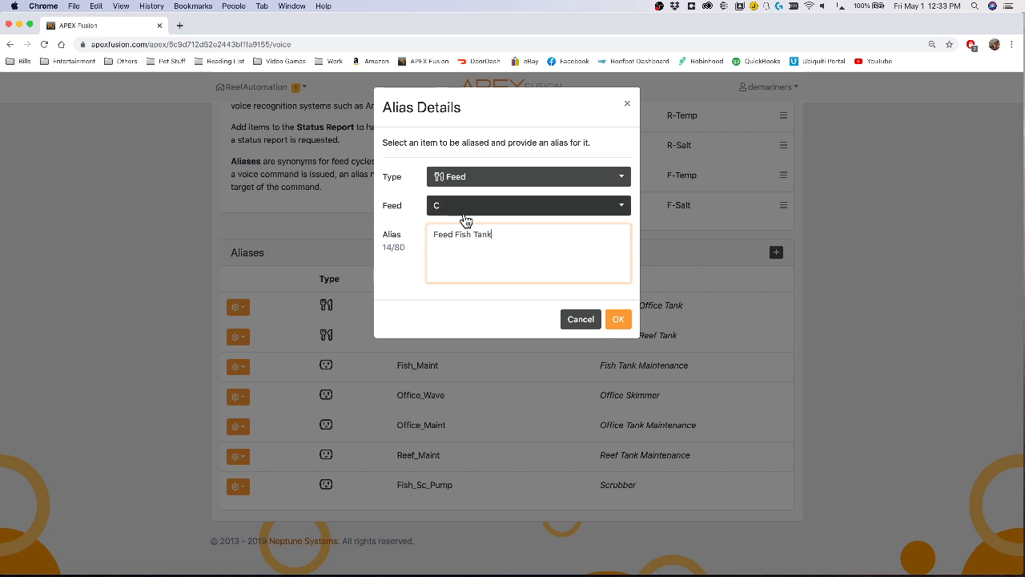
drag(508, 234, 428, 232)
key(BackSpace)
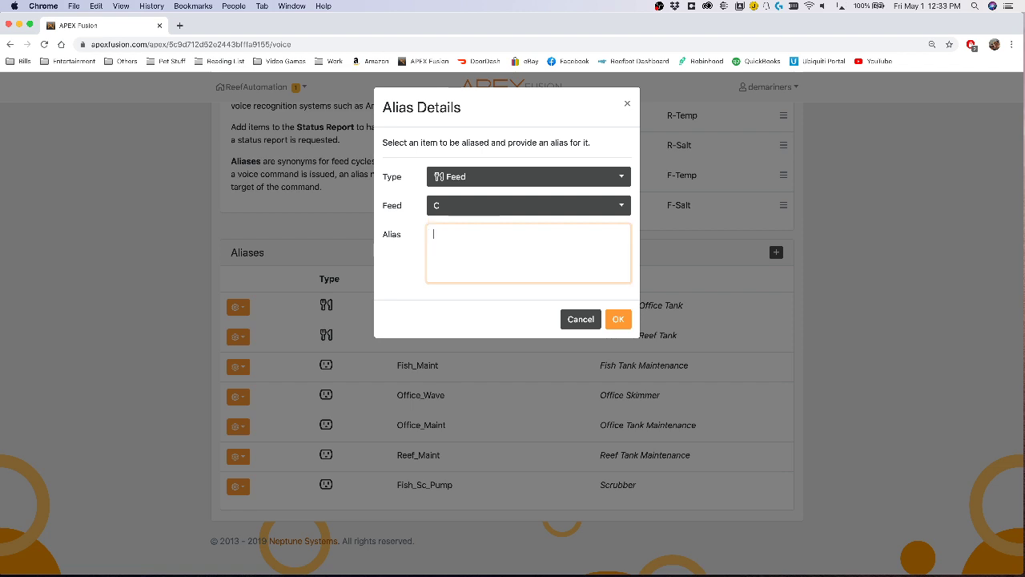
Set the new alias's type to Output and select the Reef_Heater output.
click(476, 177)
click(476, 233)
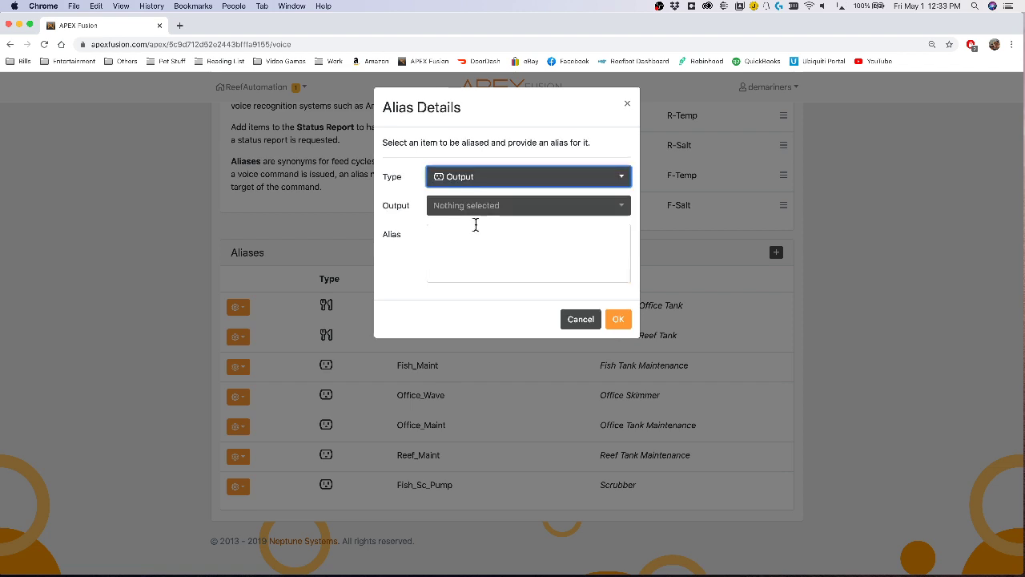
click(480, 210)
scroll(526, 487, down, 10)
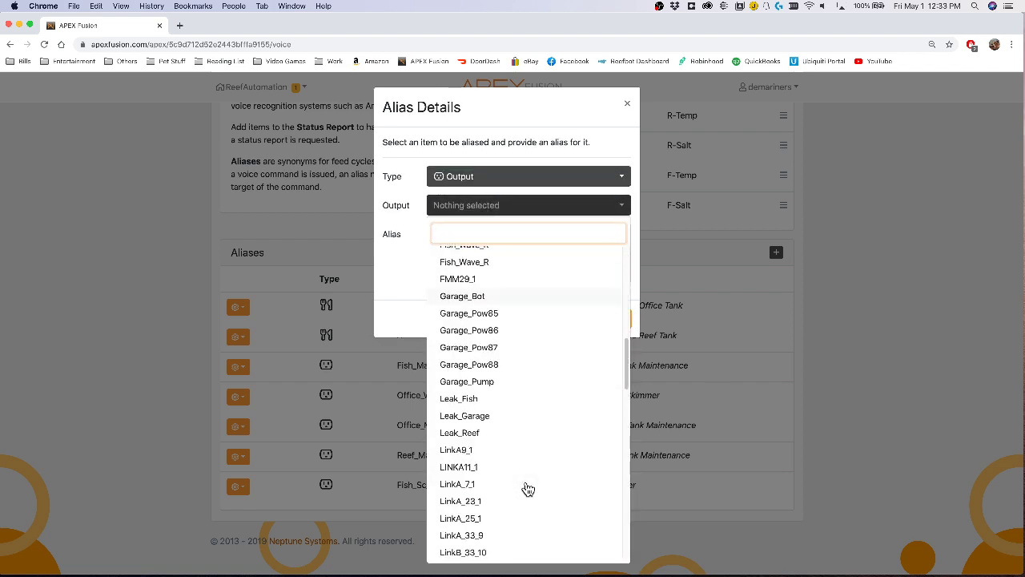
scroll(545, 397, up, 3)
scroll(515, 346, down, 10)
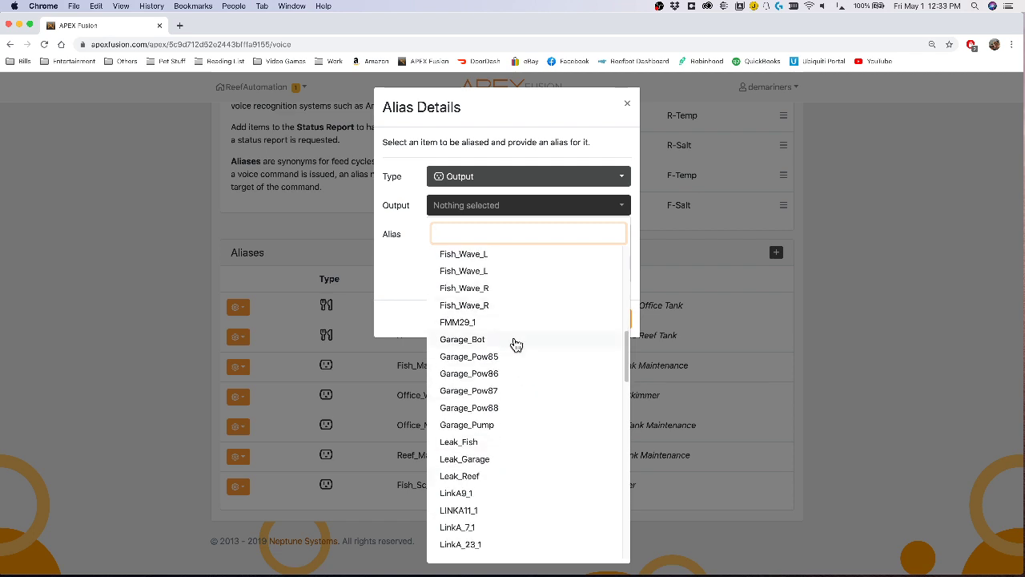
scroll(513, 384, down, 4)
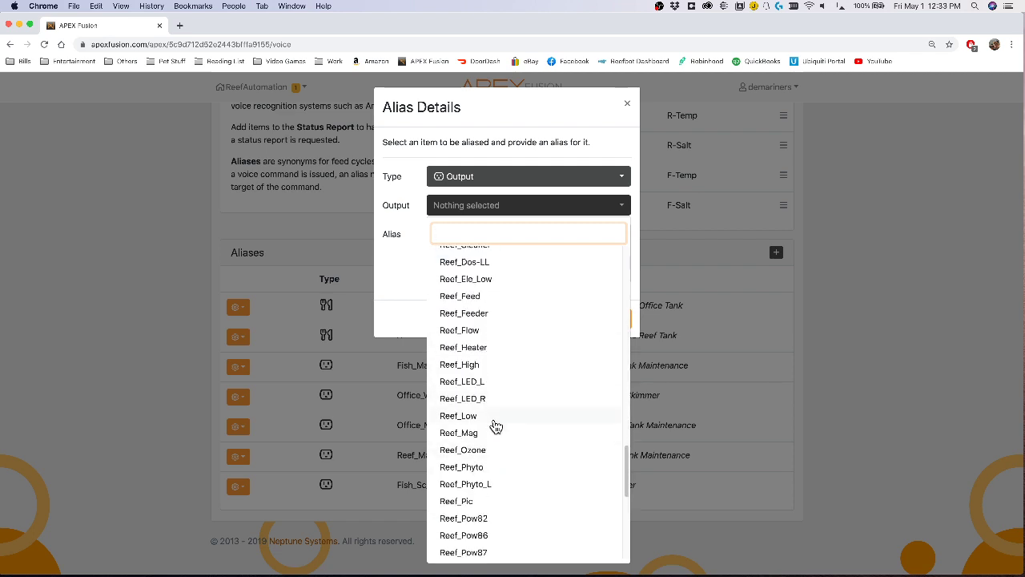
click(485, 350)
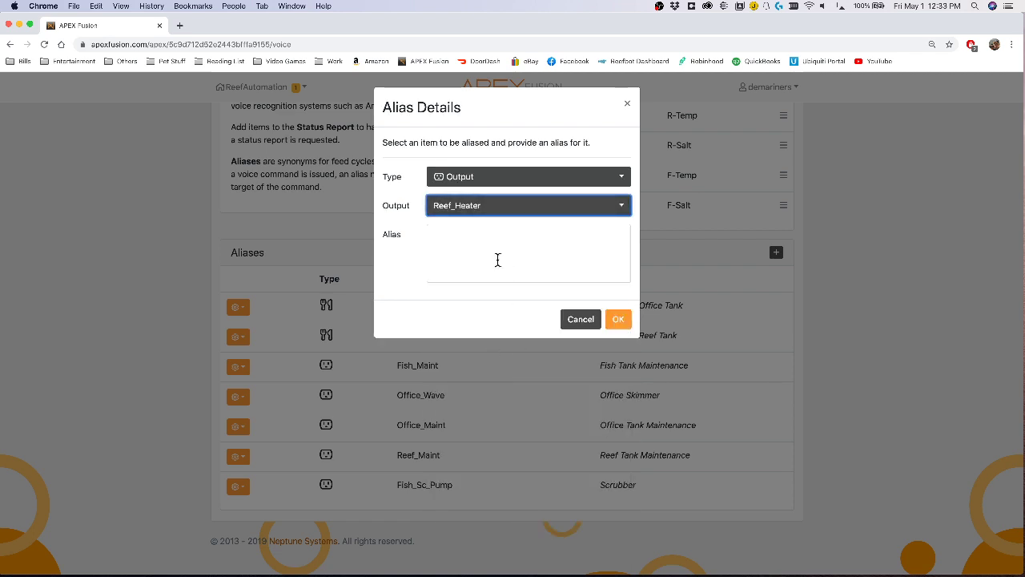
Enter "Reef Heater" as the alias text for Reef_Heater and cancel the new alias.
click(492, 255)
text(Reref Heate)
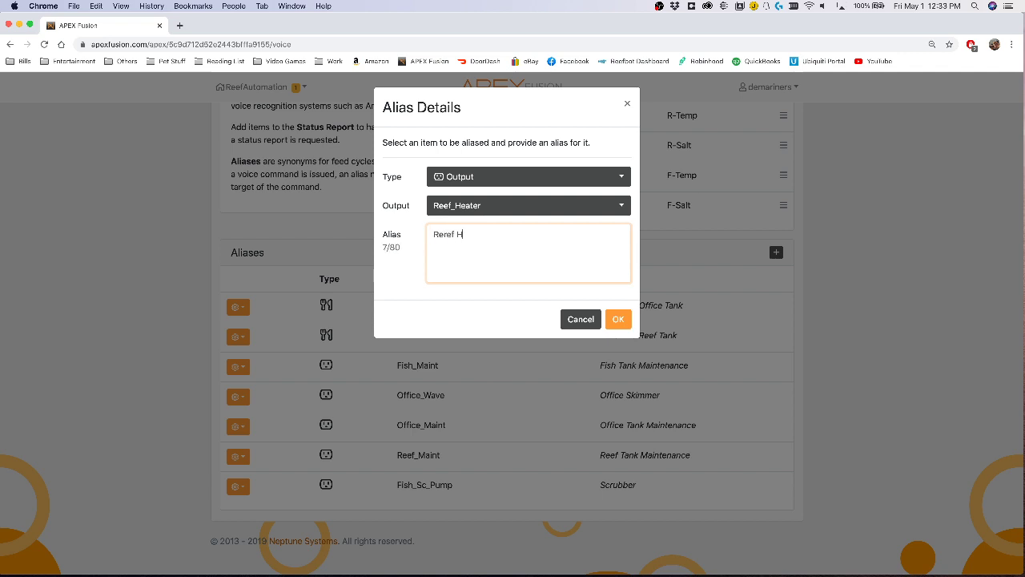
key(BackSpace)
key(BackSpace)
key(BackSpace)
key(BackSpace)
key(BackSpace)
key(BackSpace)
key(BackSpace)
key(BackSpace)
key(BackSpace)
text(ef Heater)
click(570, 318)
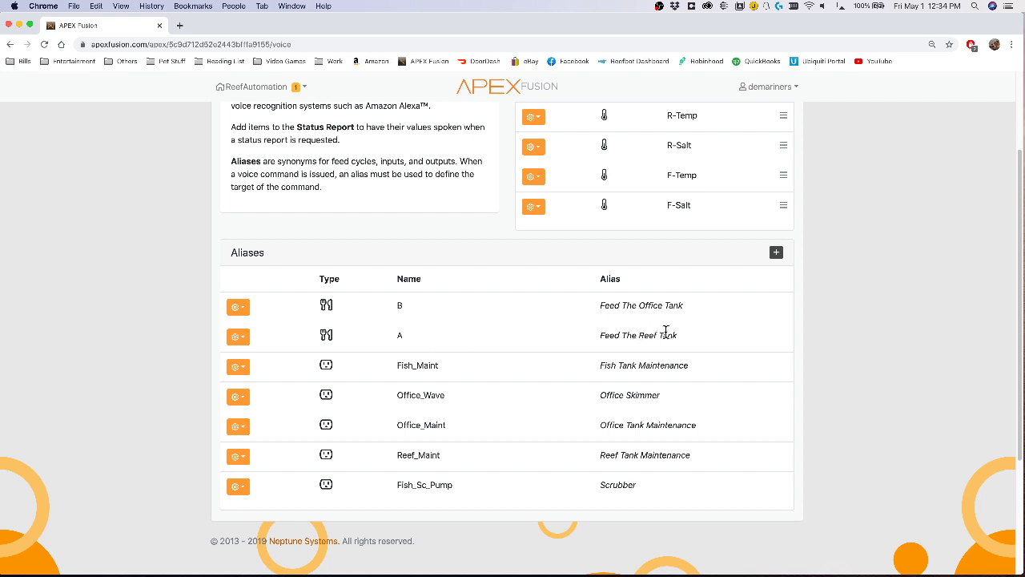
Examine the alias phrases for feeding the reef and office tanks, fish tank maintenance and the office skimmer.
triple_click(610, 328)
click(610, 328)
drag(600, 277, 630, 281)
mouse_move(682, 335)
mouse_down()
mouse_move(585, 331)
mouse_move(681, 338)
mouse_up()
double_click(628, 336)
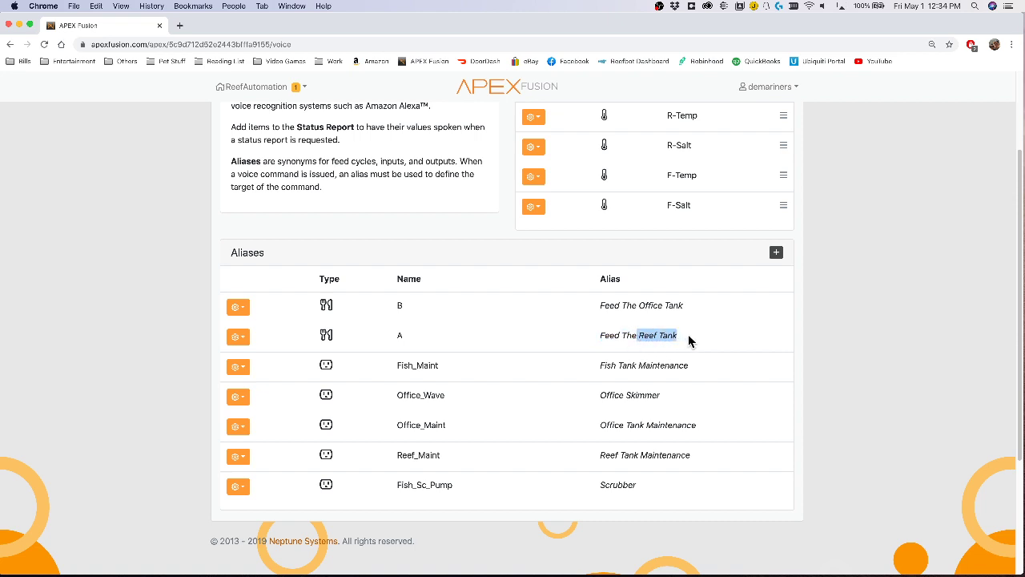
click(691, 339)
drag(599, 306, 698, 307)
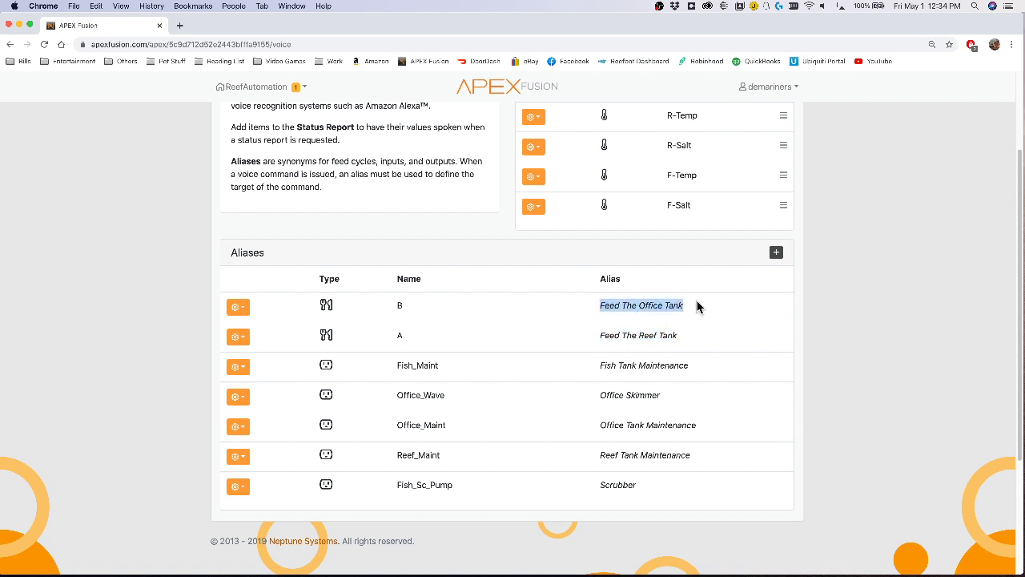
click(691, 323)
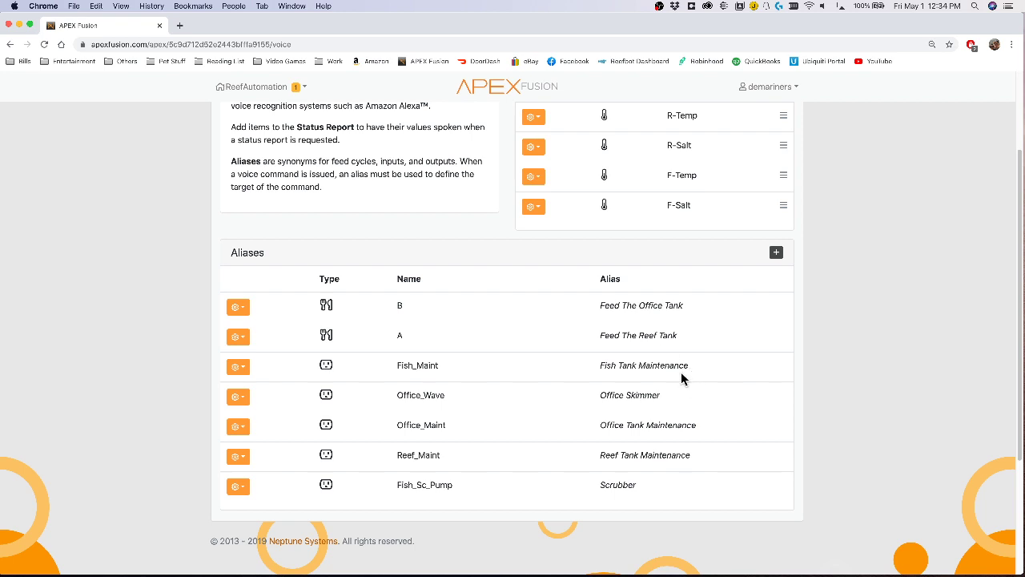
drag(598, 366, 712, 368)
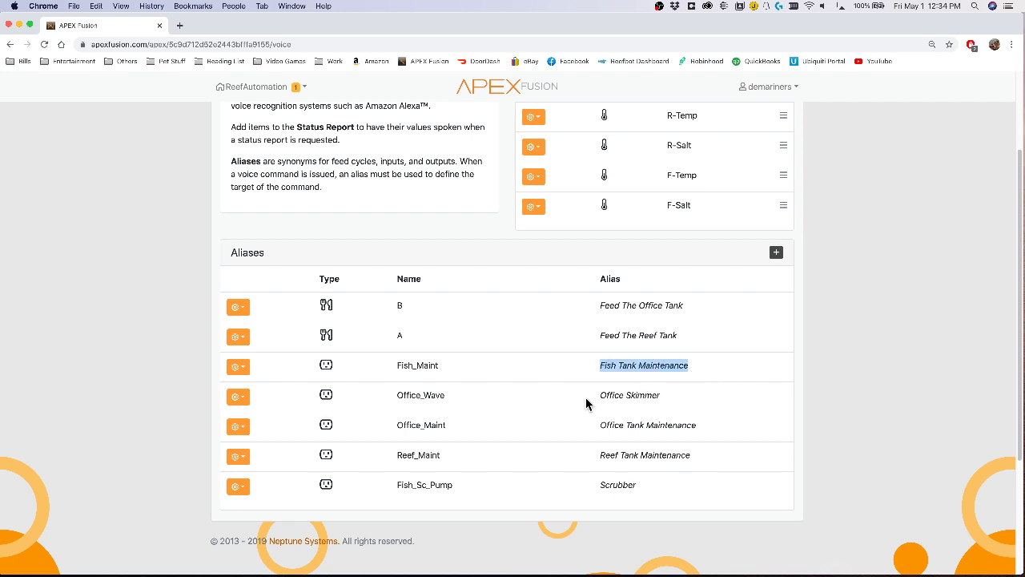
drag(598, 395, 664, 395)
click(664, 398)
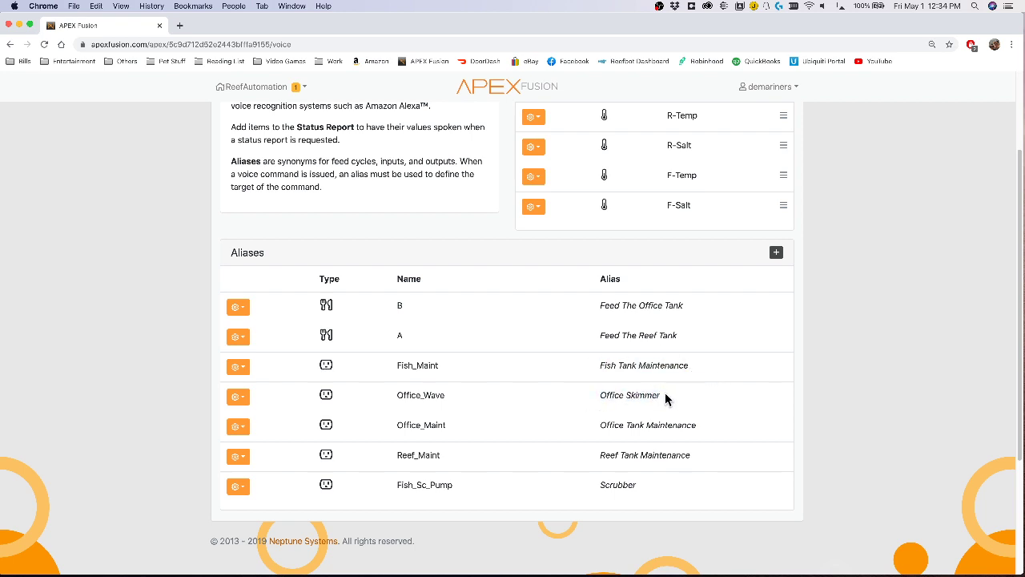
Review the details of the Office_Wave output's alias without changing them, and remove that alias.
click(242, 398)
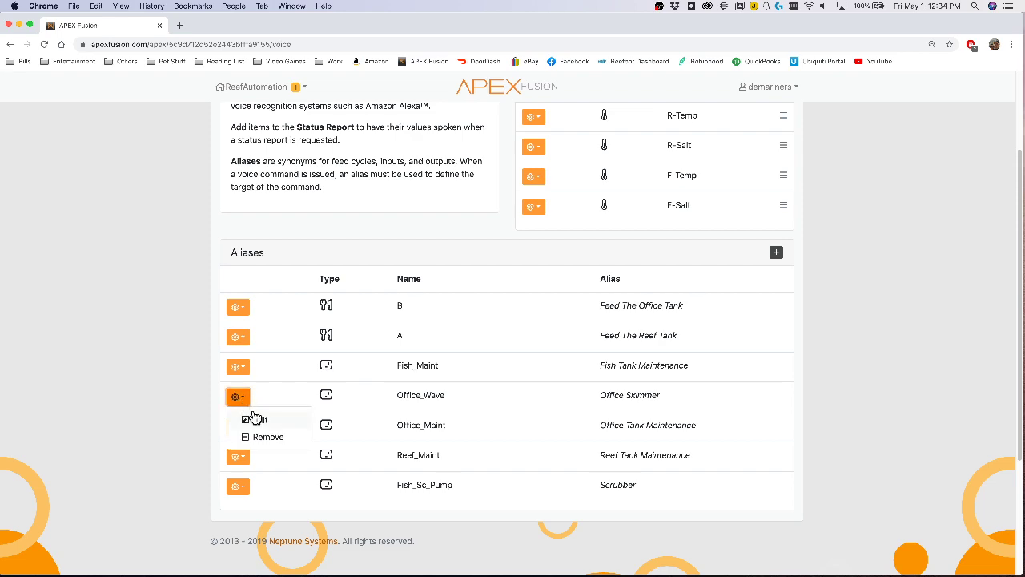
click(255, 418)
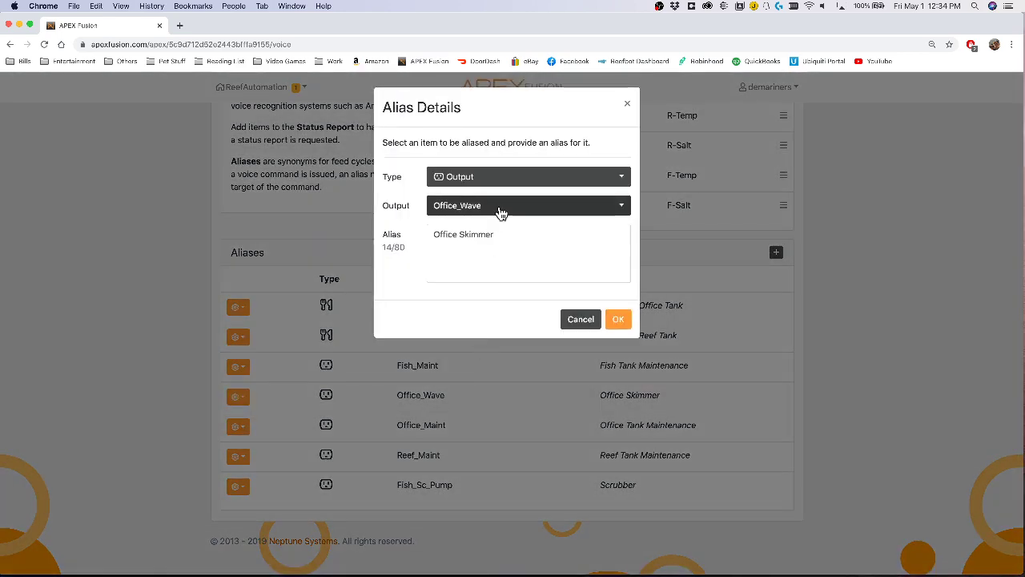
click(584, 321)
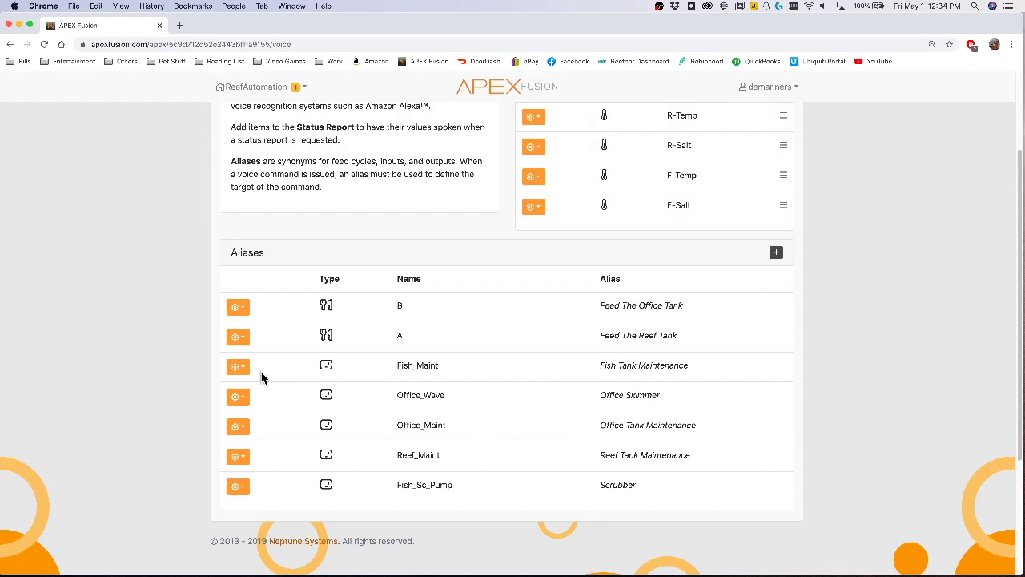
click(243, 402)
click(269, 438)
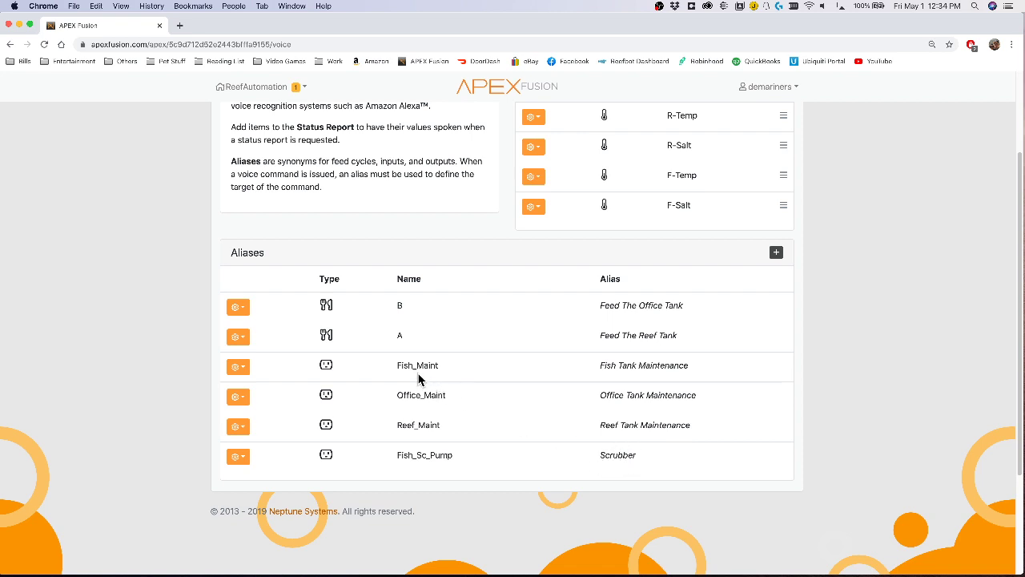
Examine the Fish_Maint output's name and alias, and look over the status report and alias lists.
drag(601, 369, 690, 367)
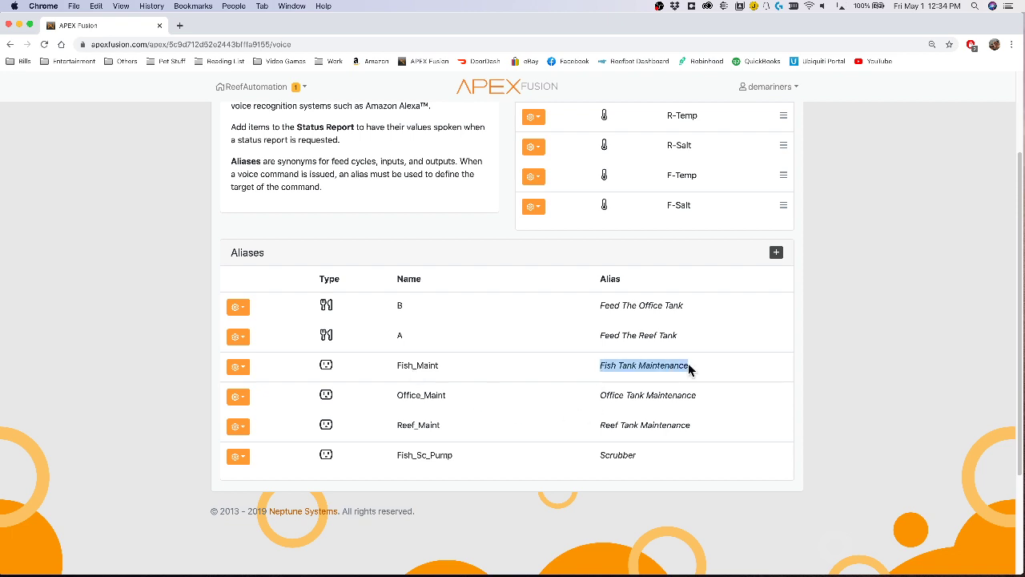
click(488, 365)
double_click(425, 364)
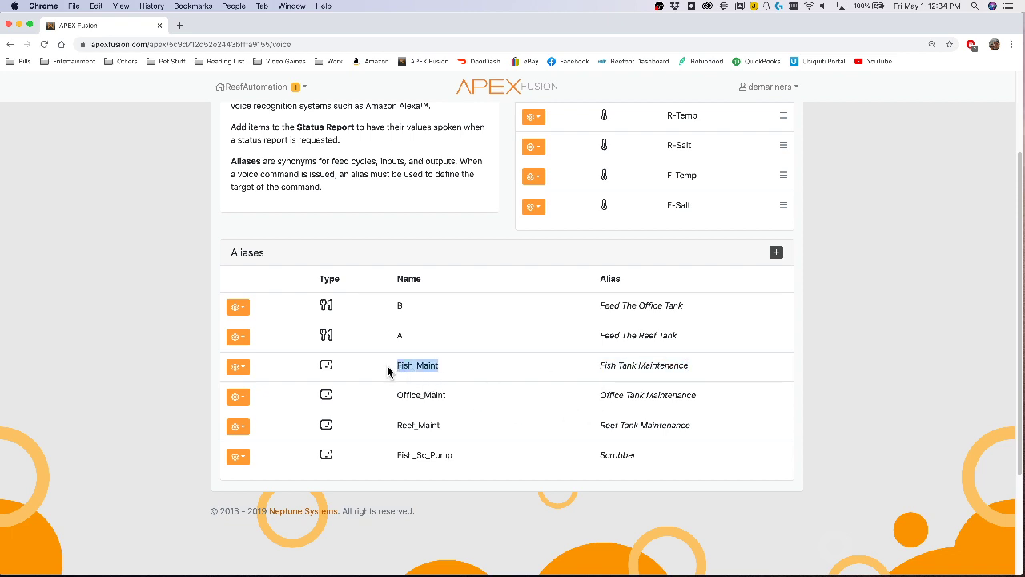
click(347, 362)
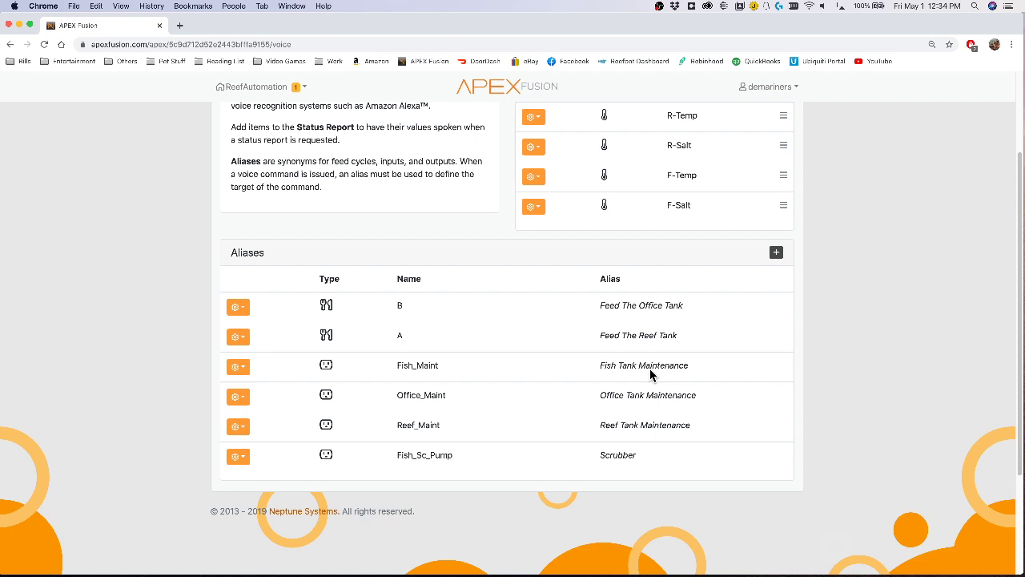
scroll(650, 374, up, 3)
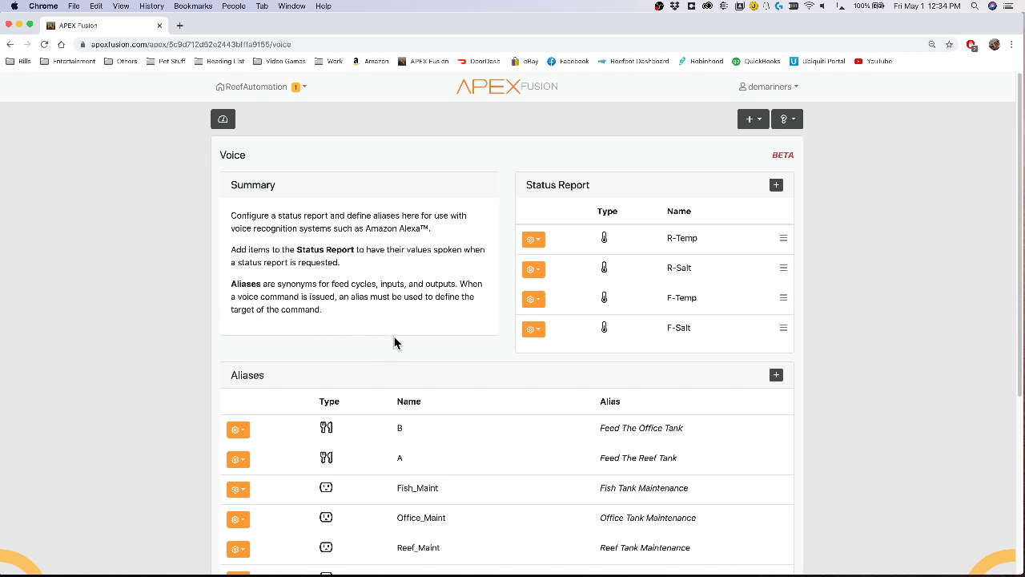
scroll(400, 337, down, 4)
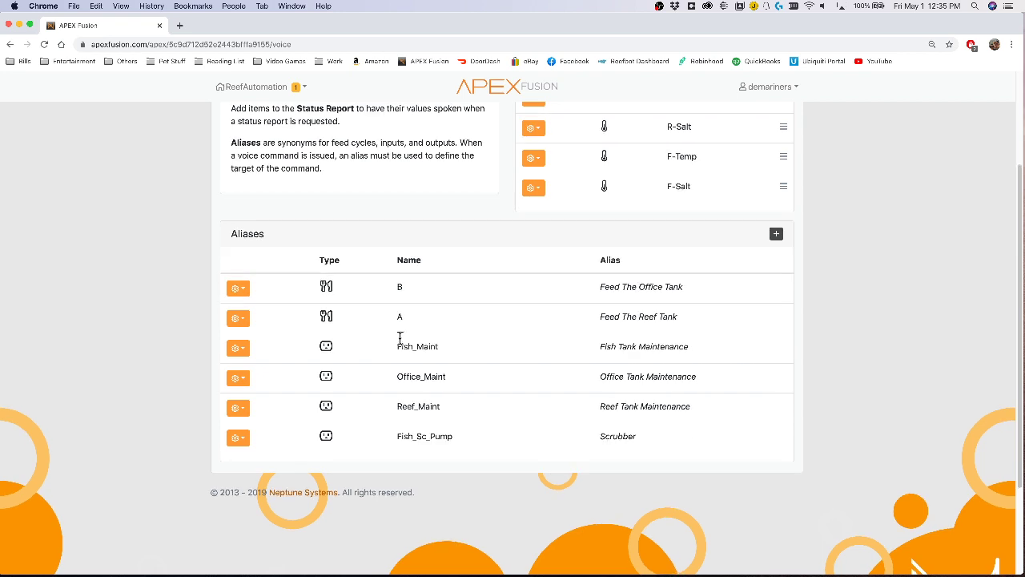
scroll(400, 337, up, 4)
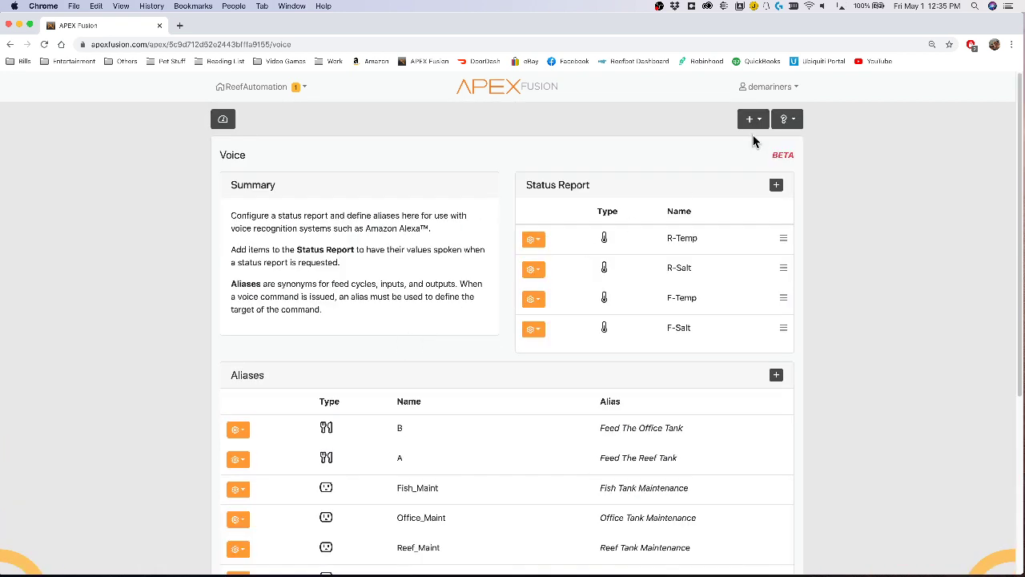